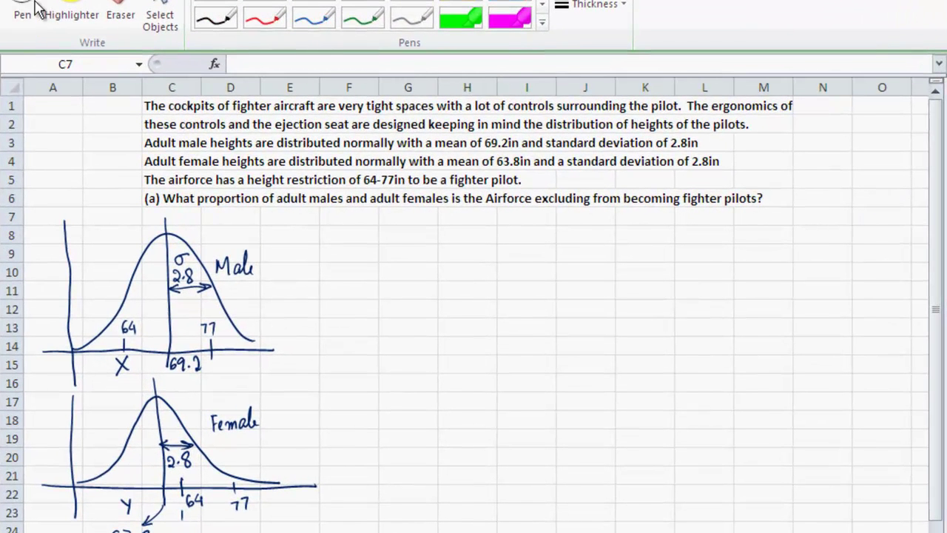
# Handwrite '(a) Males P(X' in pen ink beside the male curve.
pyautogui.click(22, 15)
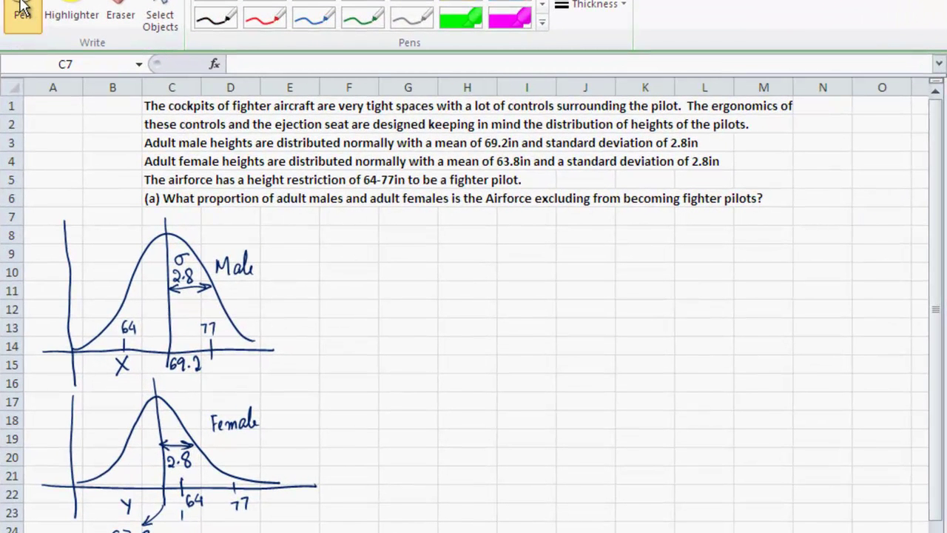
pyautogui.moveTo(365, 259)
pyautogui.mouseDown()
pyautogui.moveTo(372, 273)
pyautogui.moveTo(356, 275)
pyautogui.mouseUp()
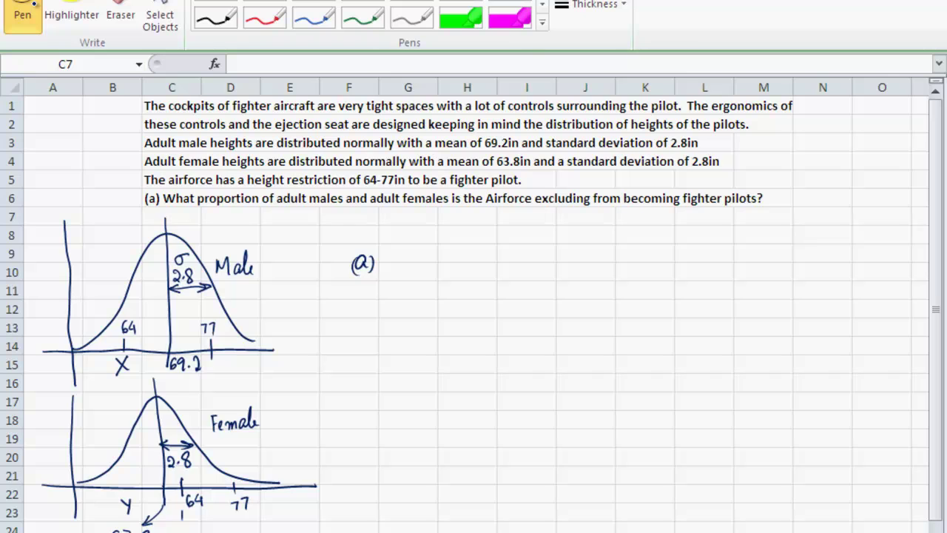
pyautogui.moveTo(399, 253); pyautogui.dragTo(399, 265)
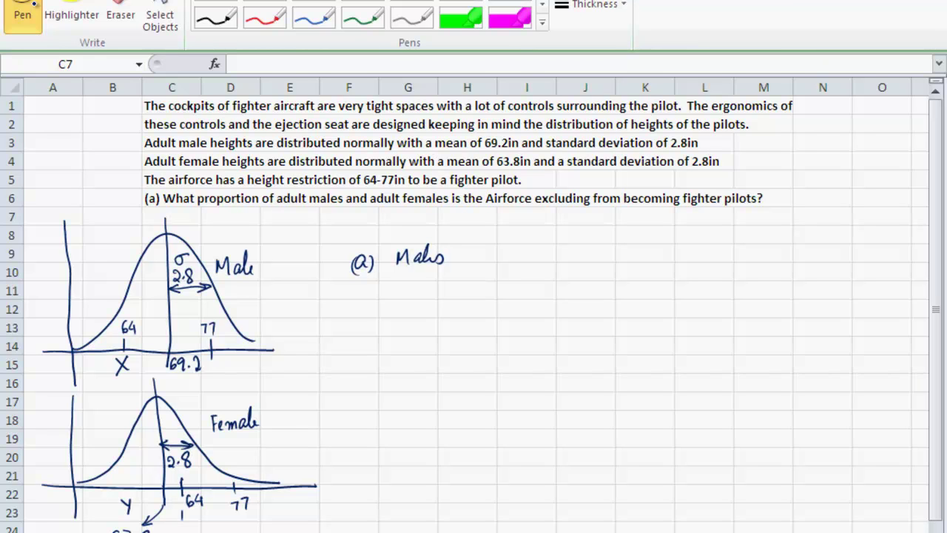
pyautogui.moveTo(497, 247); pyautogui.dragTo(511, 270)
pyautogui.moveTo(524, 245)
pyautogui.mouseDown()
pyautogui.moveTo(537, 268)
pyautogui.moveTo(522, 268)
pyautogui.moveTo(560, 259)
pyautogui.mouseUp()
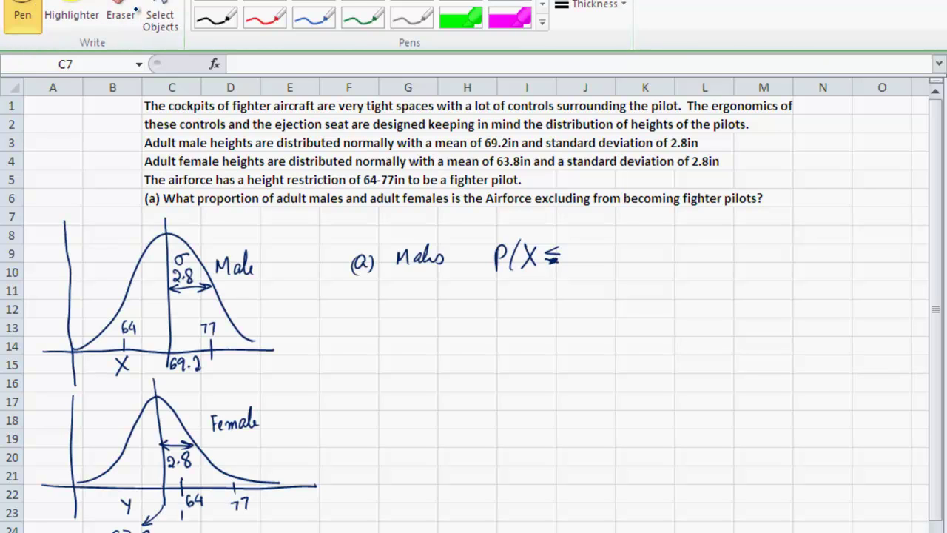
# Erase the underline so ≤ becomes <, then finish the ink as '<64) + P(X>77)'.
pyautogui.click(121, 15)
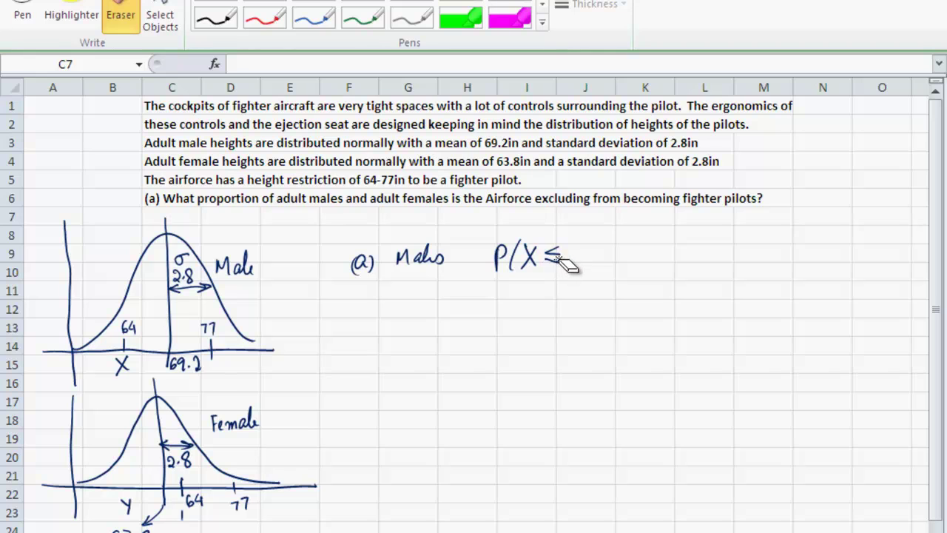
pyautogui.click(556, 259)
pyautogui.click(39, 8)
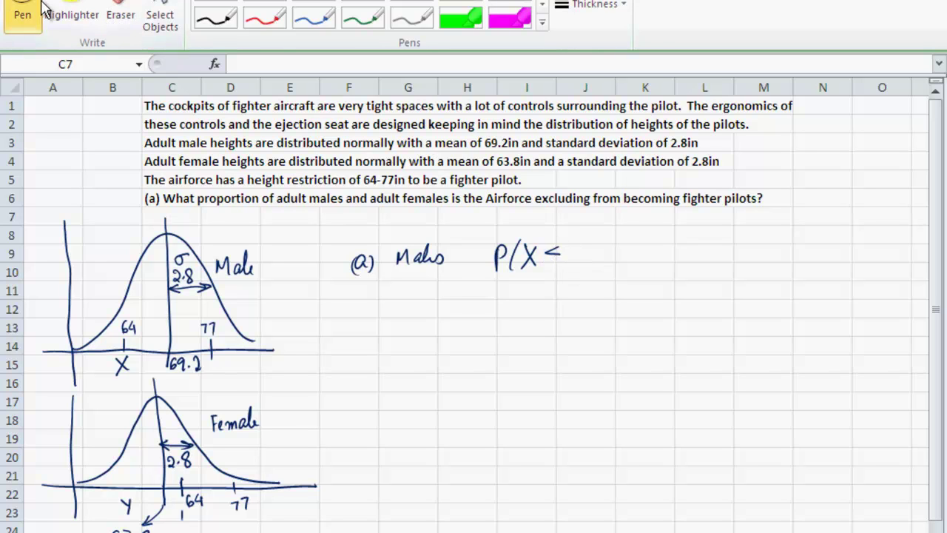
pyautogui.moveTo(570, 241)
pyautogui.mouseDown()
pyautogui.moveTo(572, 255)
pyautogui.moveTo(596, 264)
pyautogui.mouseUp()
pyautogui.moveTo(620, 256); pyautogui.dragTo(640, 256)
pyautogui.moveTo(629, 246); pyautogui.dragTo(630, 264)
pyautogui.moveTo(682, 237)
pyautogui.mouseDown()
pyautogui.moveTo(678, 260)
pyautogui.moveTo(705, 259)
pyautogui.mouseUp()
pyautogui.moveTo(705, 241)
pyautogui.mouseDown()
pyautogui.moveTo(693, 259)
pyautogui.moveTo(722, 253)
pyautogui.mouseUp()
pyautogui.moveTo(730, 239); pyautogui.dragTo(756, 263)
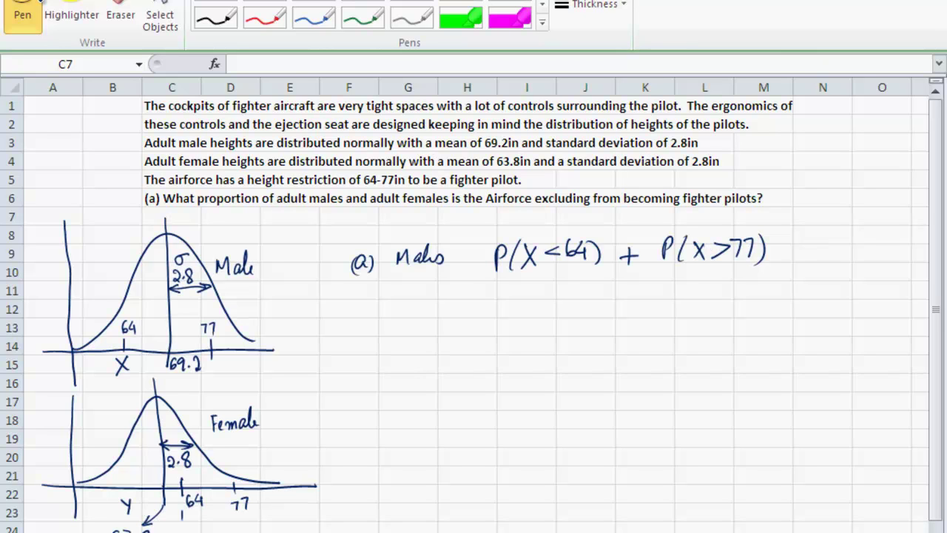
pyautogui.click(164, 17)
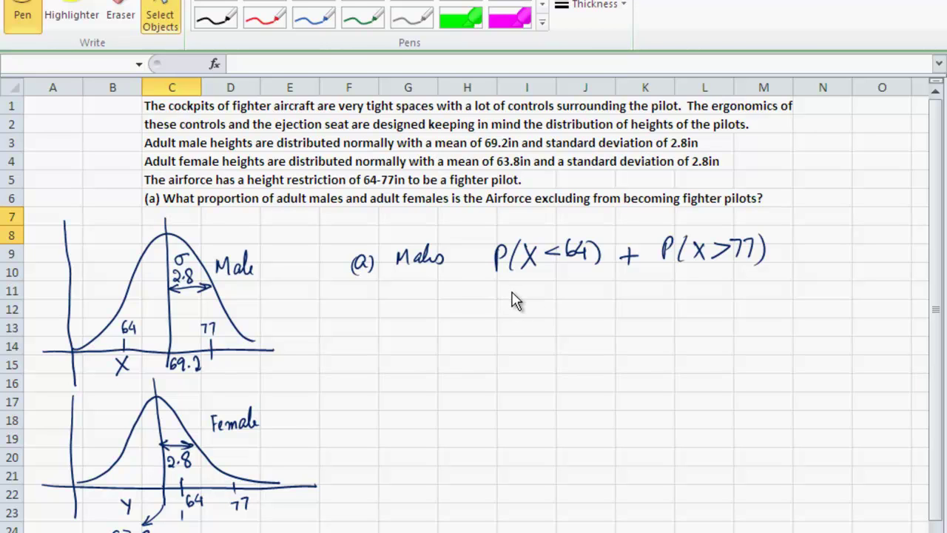
# Leave ink mode and enter =normdist(64,69.2,2.8,1) in I11, giving 0.031645.
pyautogui.click(163, 9)
pyautogui.click(503, 299)
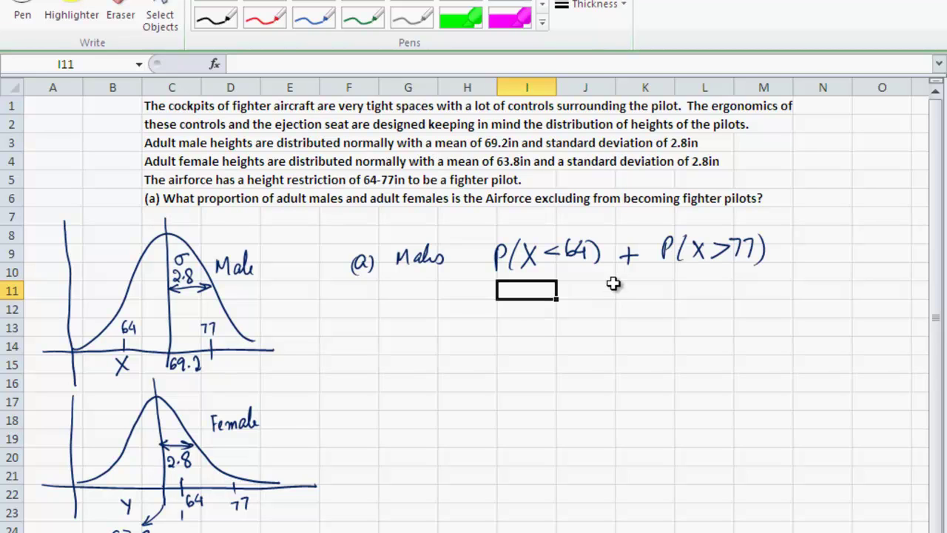
pyautogui.click(163, 16)
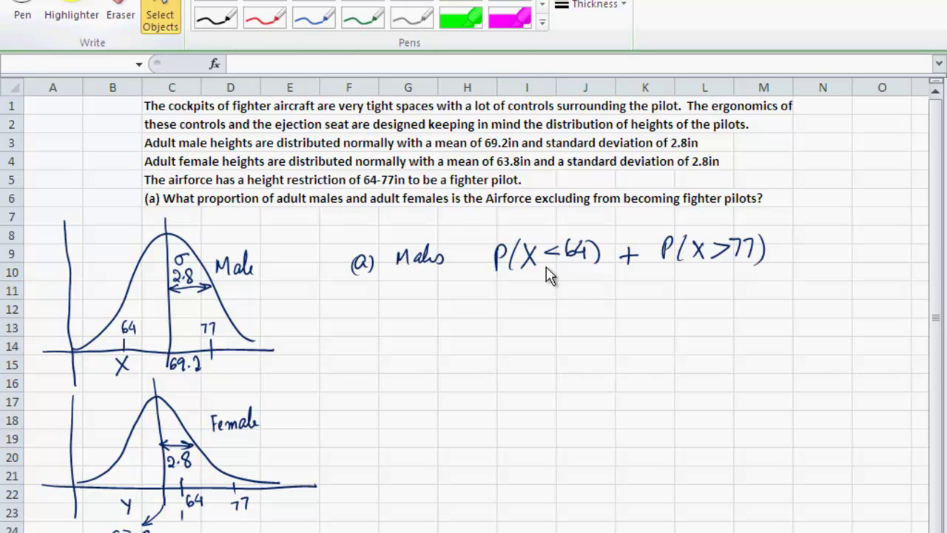
pyautogui.click(514, 293)
pyautogui.write('=nor')
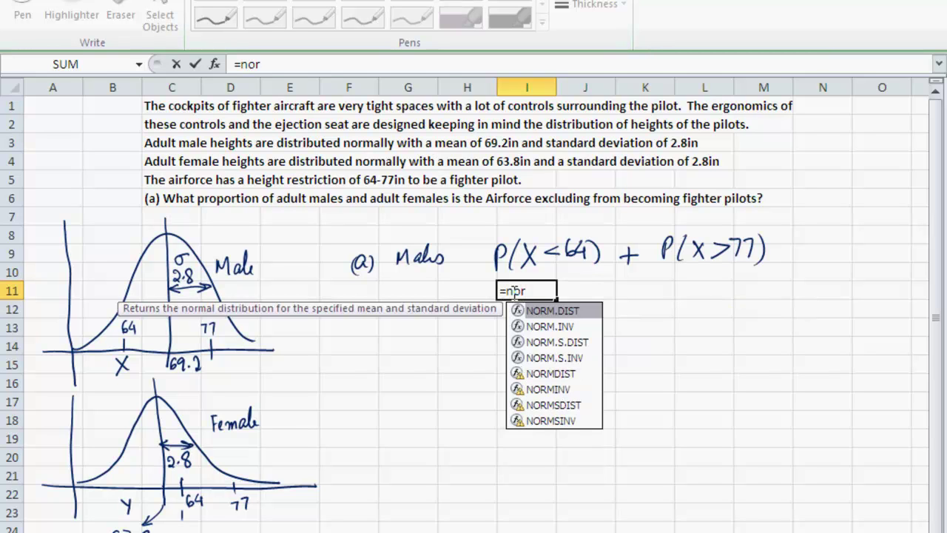
pyautogui.write('md')
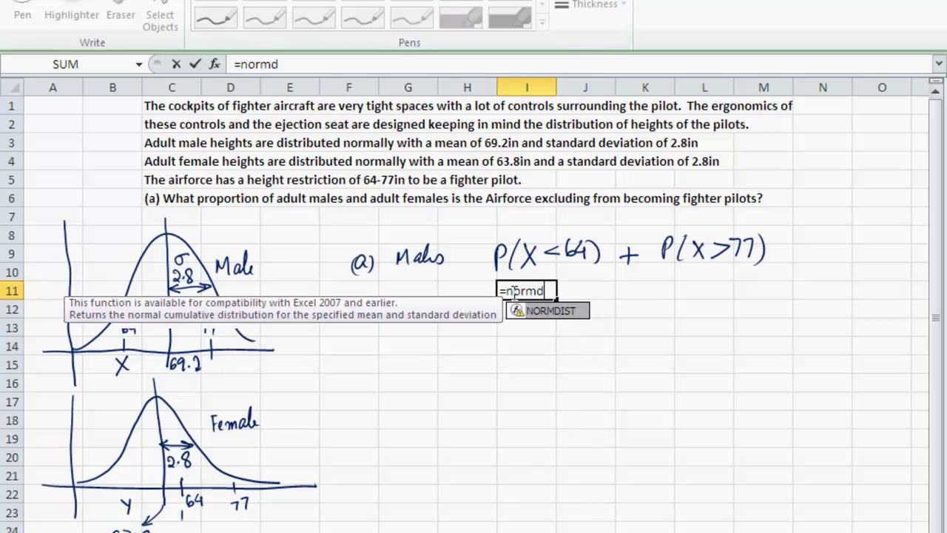
pyautogui.write('ist(64')
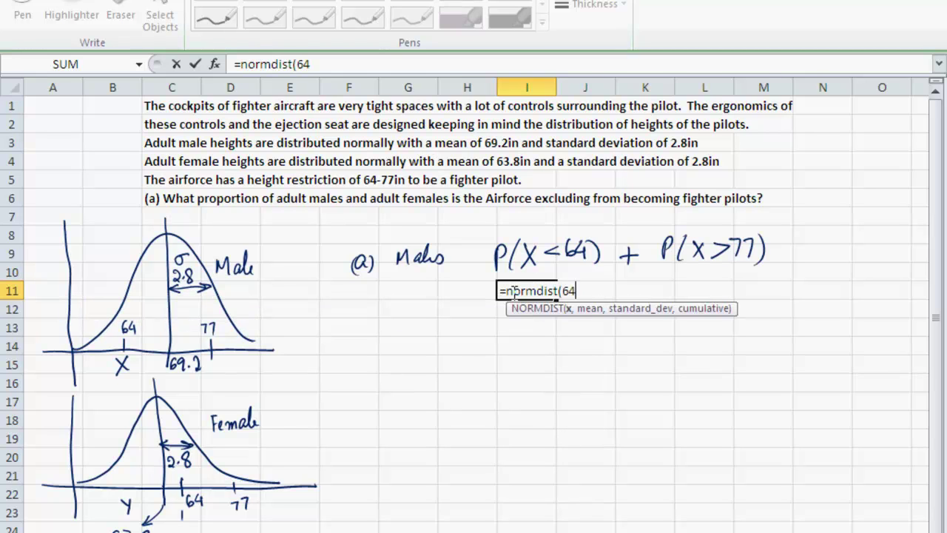
pyautogui.write(',69.2')
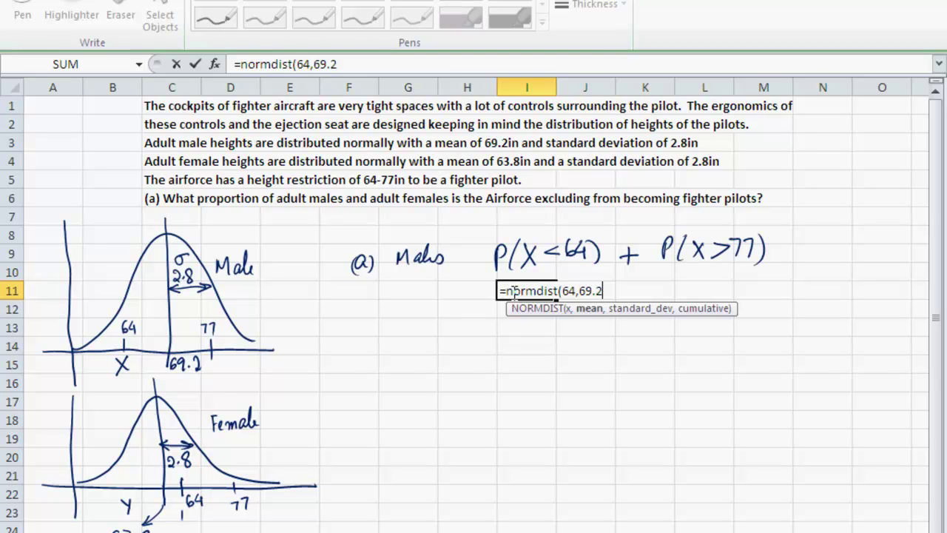
pyautogui.write(',2.')
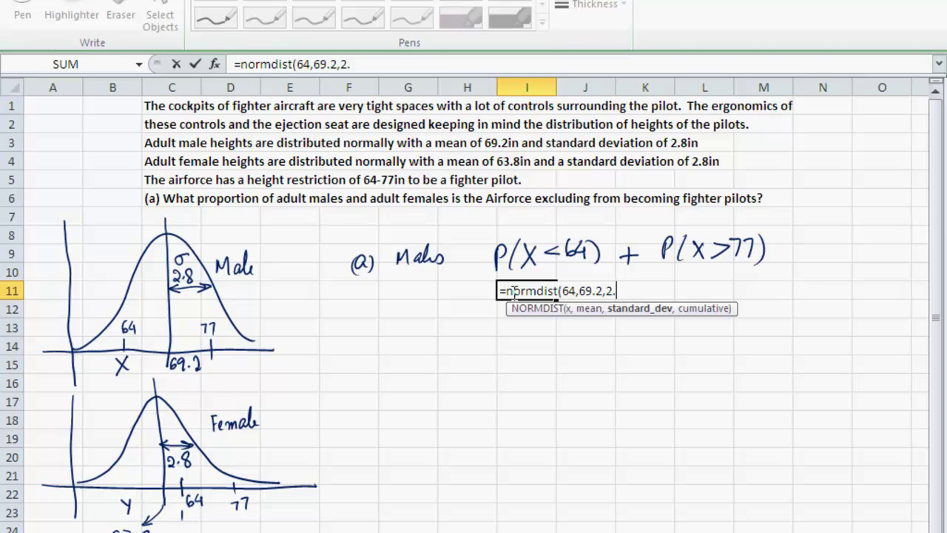
pyautogui.write('8,1)')
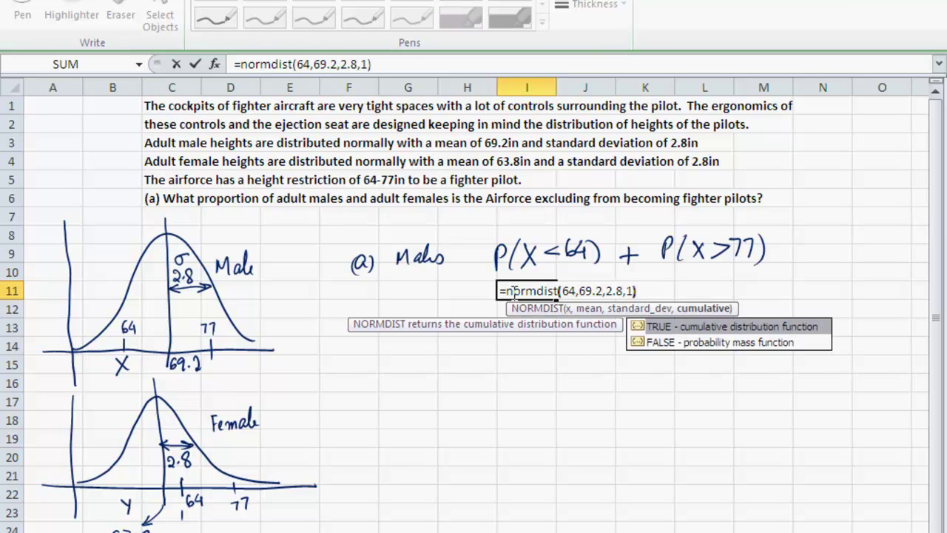
pyautogui.press('Return')
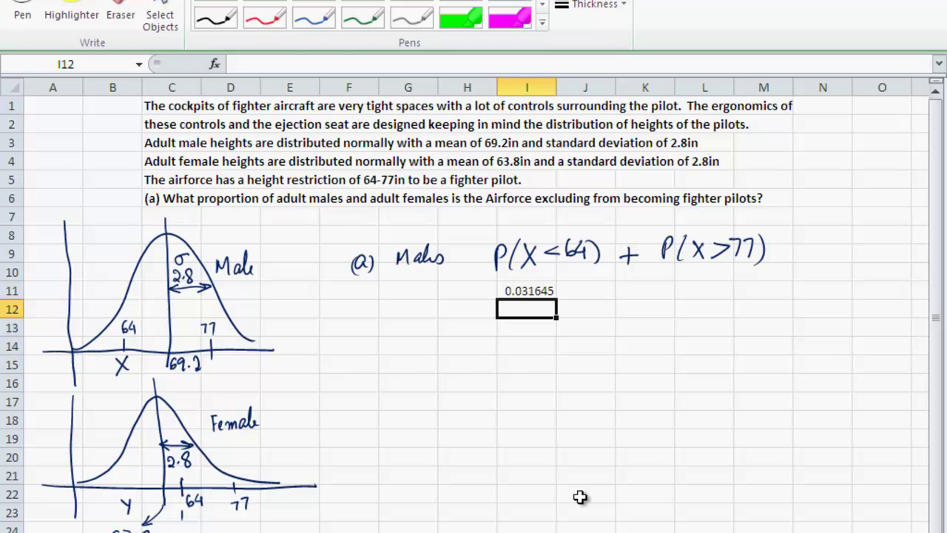
# Enter =normdist(77,69.2,2.8,1) in L11, giving 0.99733.
pyautogui.click(686, 293)
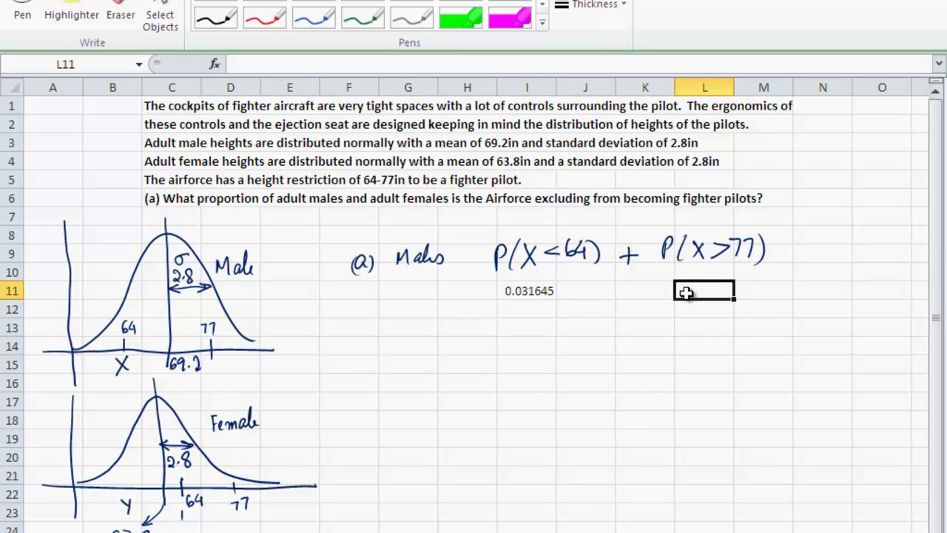
pyautogui.write('=')
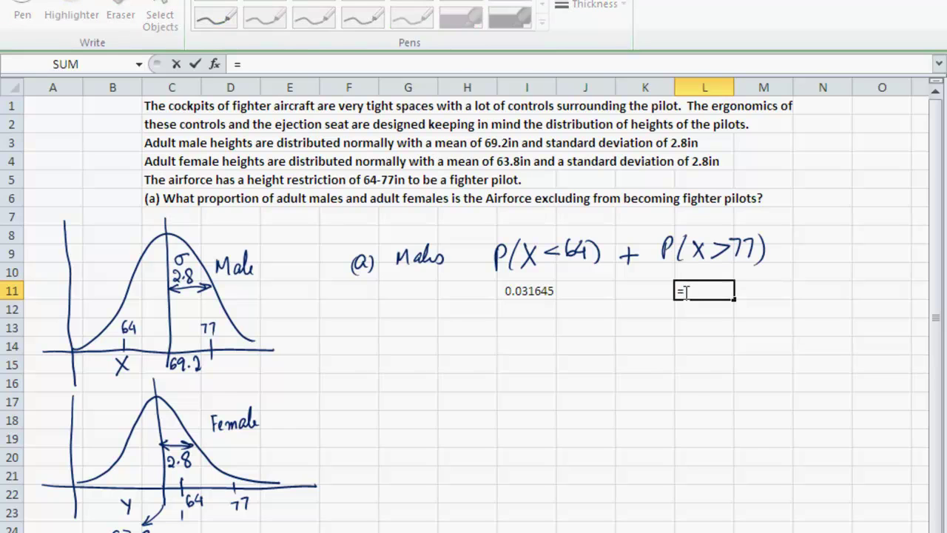
pyautogui.write('normdist')
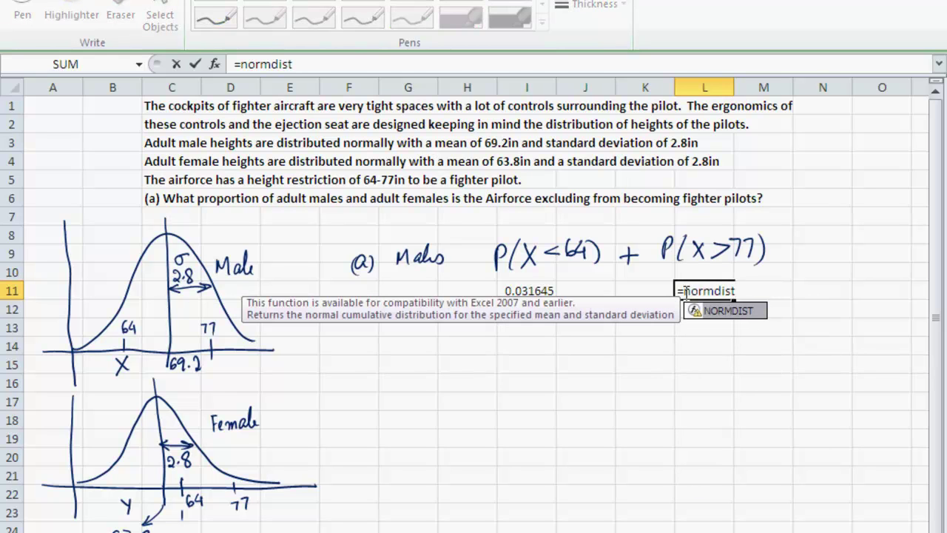
pyautogui.write('(77')
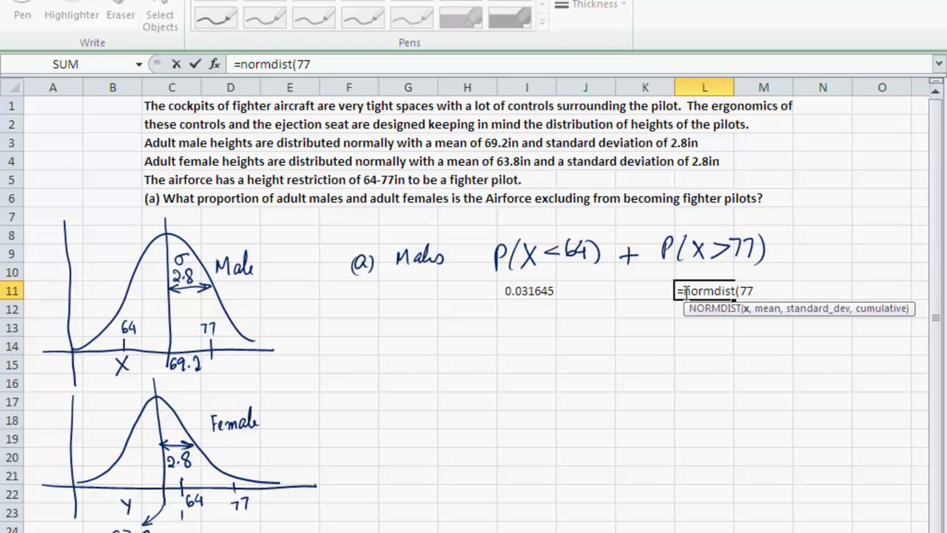
pyautogui.write(',69.2')
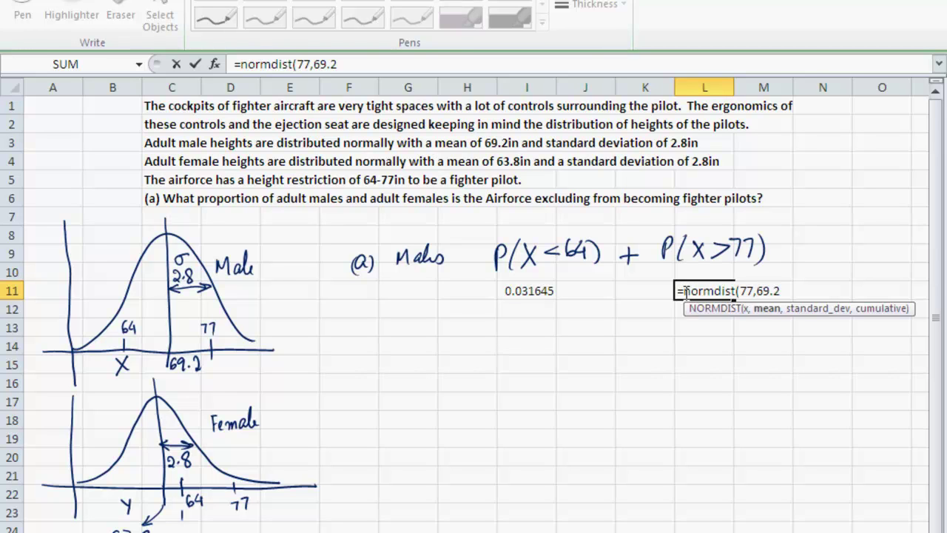
pyautogui.write(',2.')
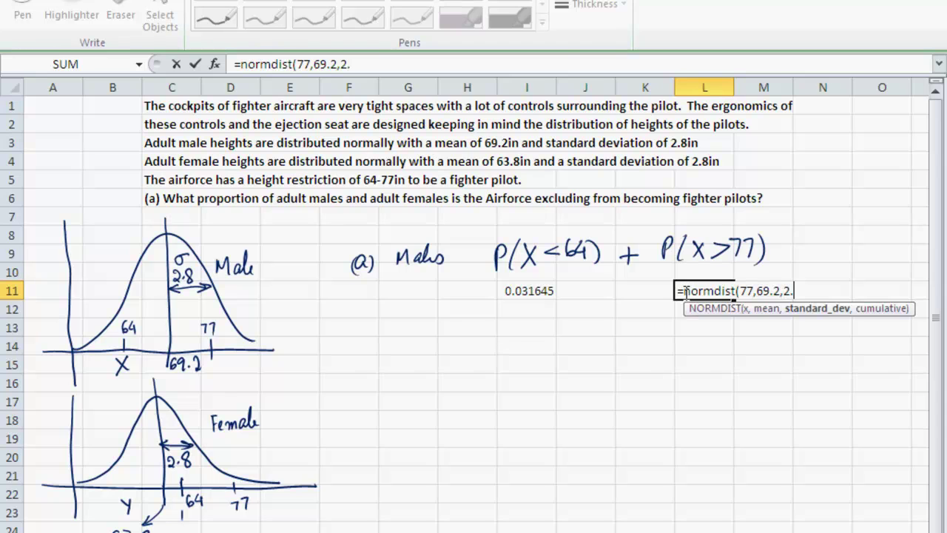
pyautogui.write('8,1)')
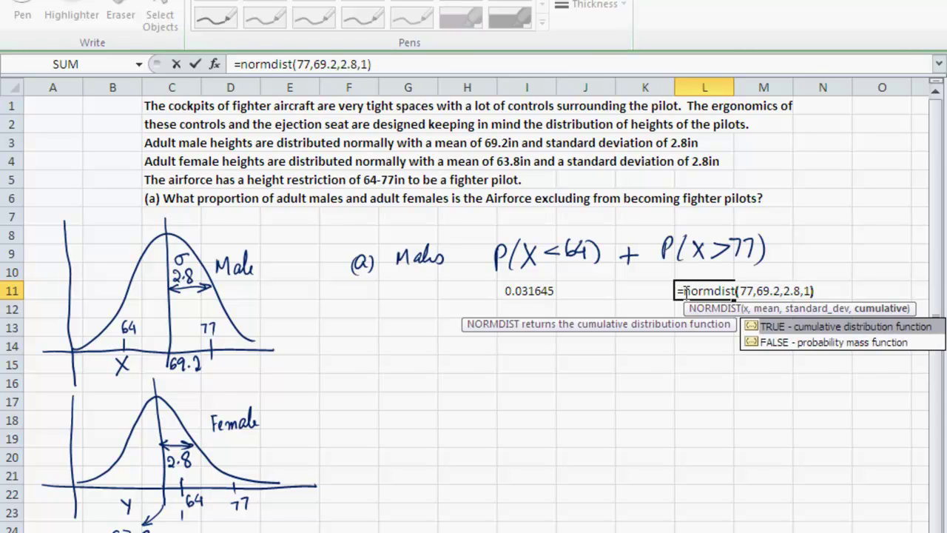
pyautogui.press('Return')
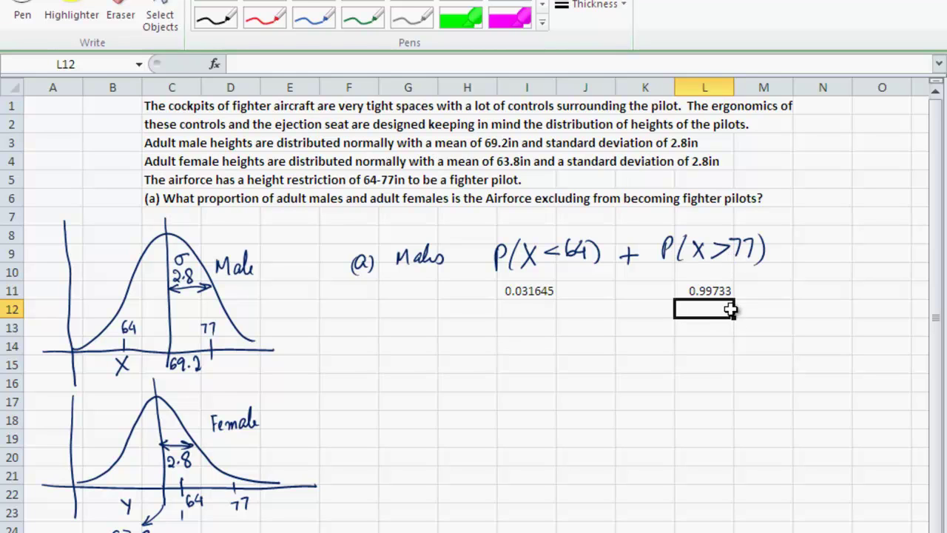
# Make L12 equal 1 minus L11, giving 0.00267 for males above 77 in.
pyautogui.write('=1')
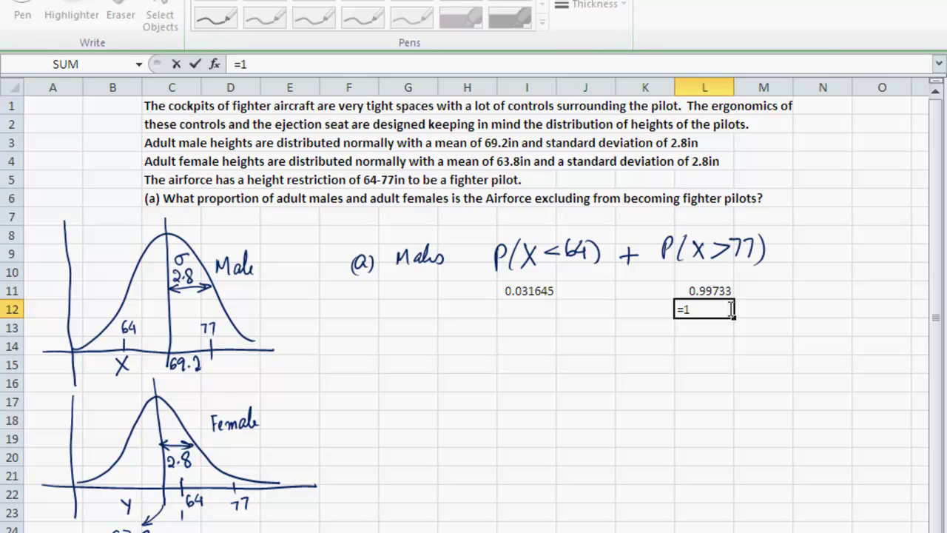
pyautogui.write('-')
pyautogui.click(718, 291)
pyautogui.press('Return')
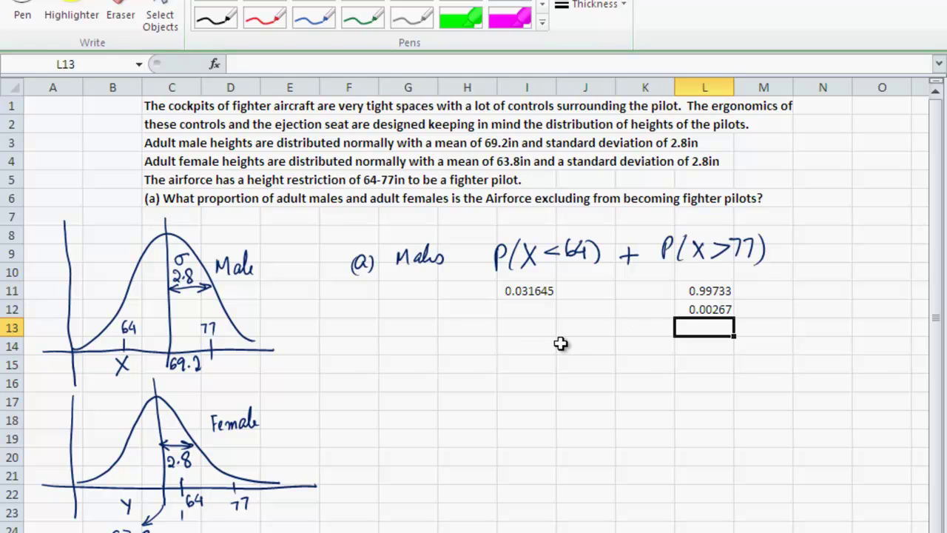
# Enter =I11+L12 in I13 to total the male tails as 0.034316.
pyautogui.click(543, 329)
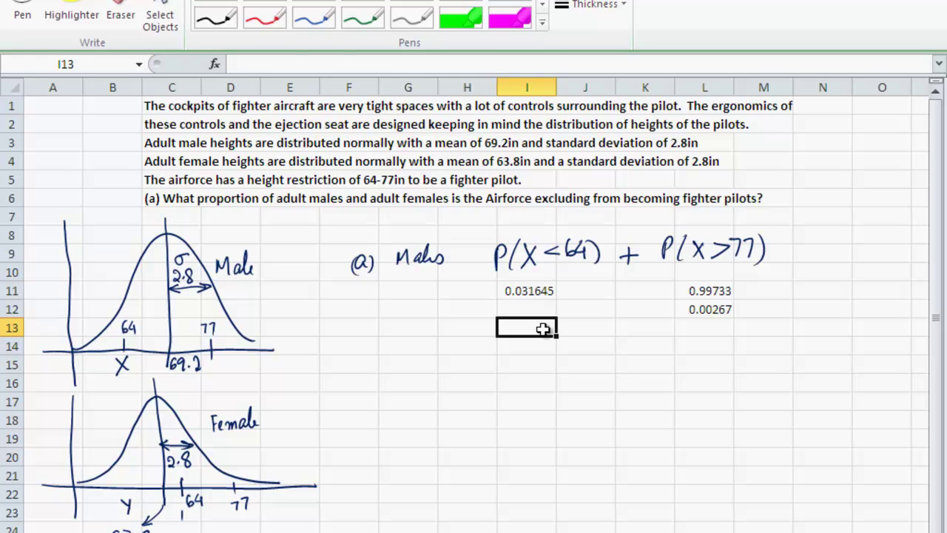
pyautogui.write('=')
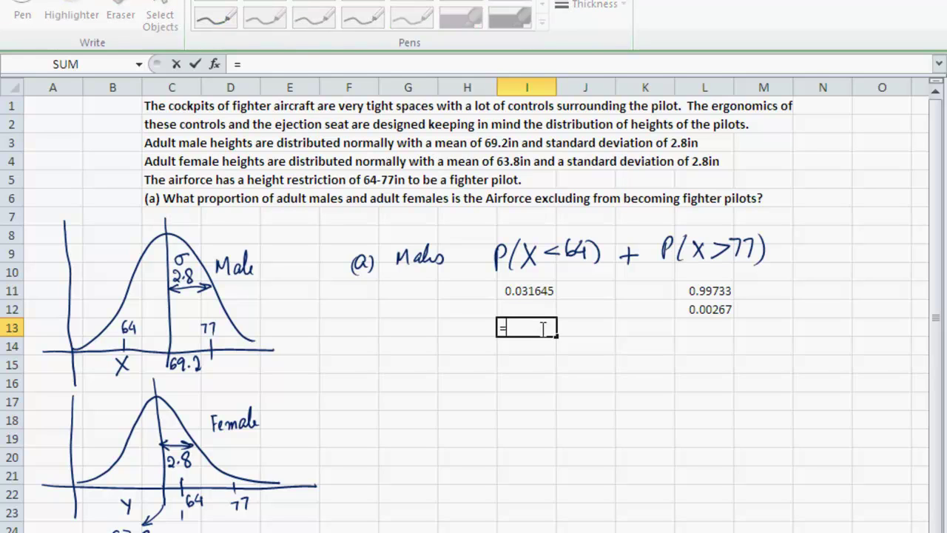
pyautogui.click(526, 290)
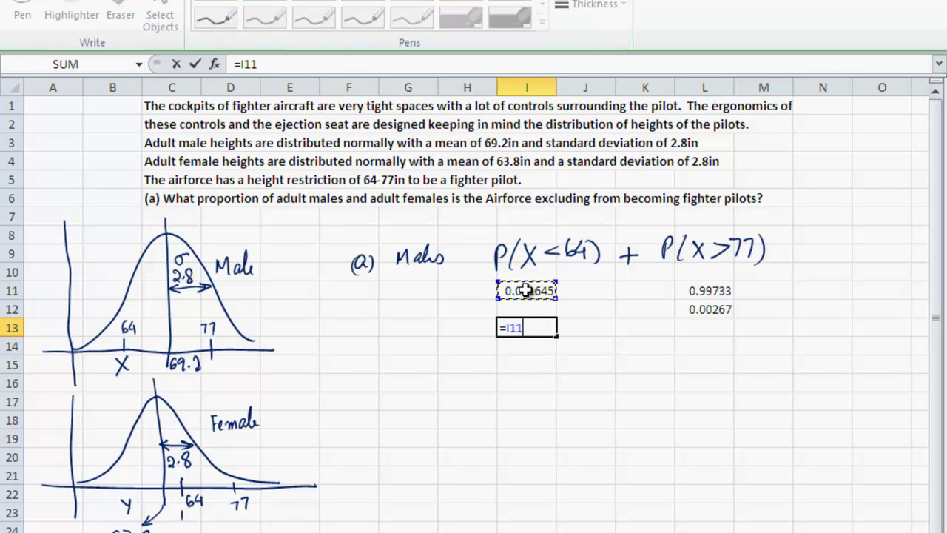
pyautogui.write('+')
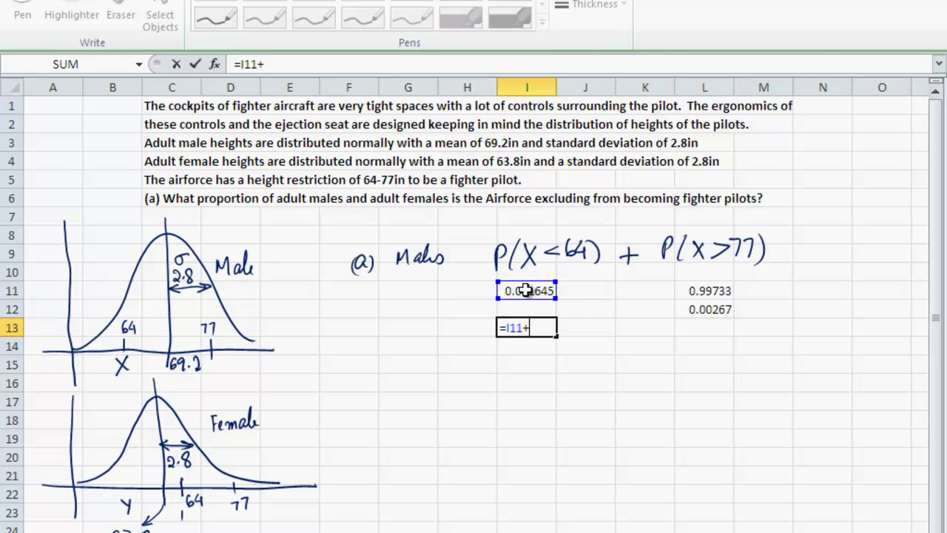
pyautogui.click(700, 311)
pyautogui.press('Return')
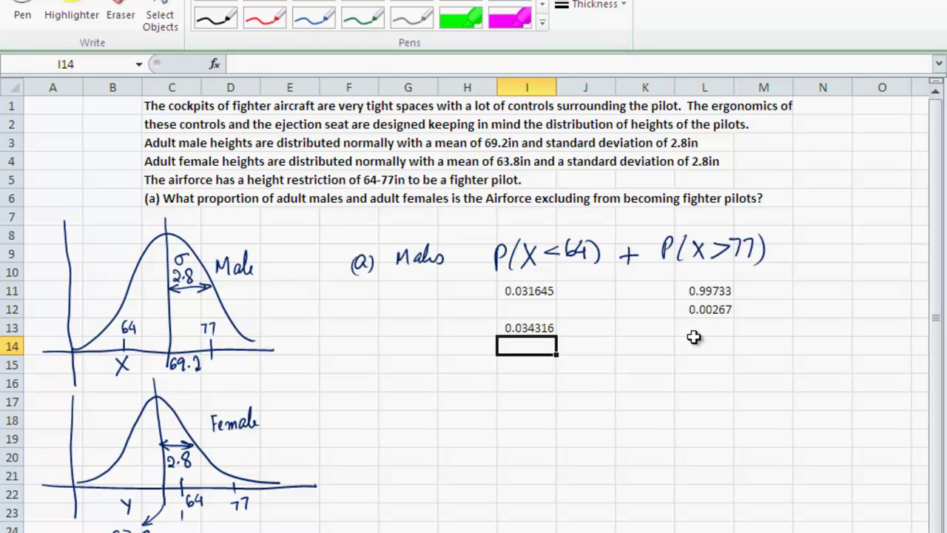
# Handwrite 'Women P(Y<64) + P(Y>77)' in pen ink near row 18 by the female curve.
pyautogui.click(371, 422)
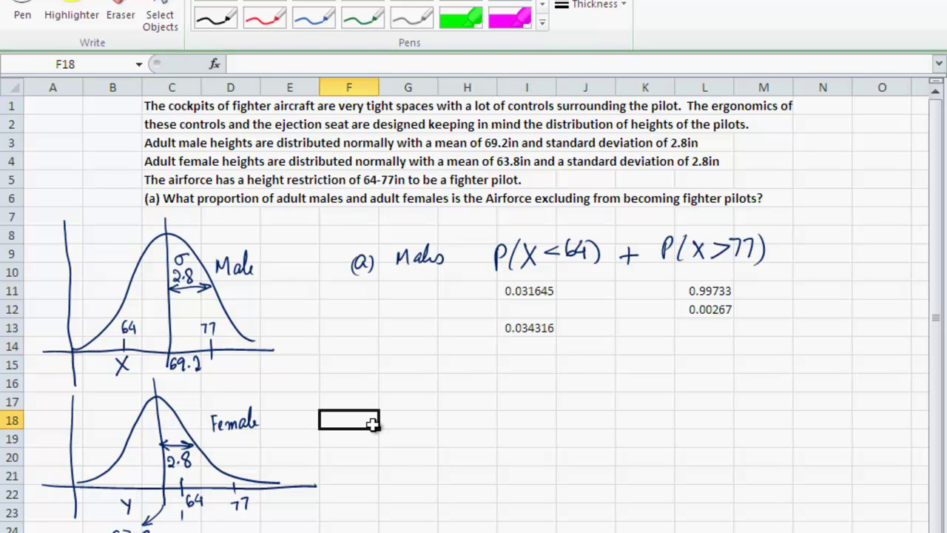
pyautogui.click(420, 421)
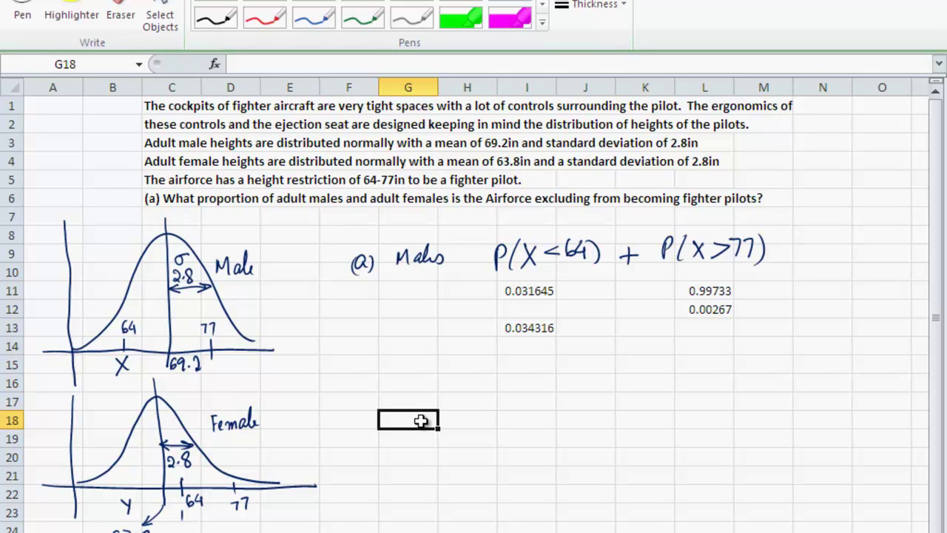
pyautogui.click(23, 13)
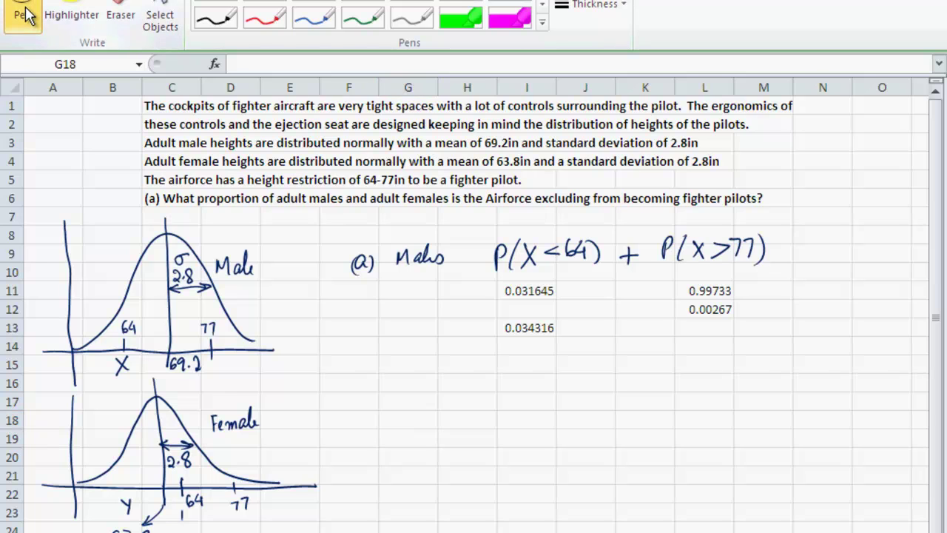
pyautogui.moveTo(404, 421)
pyautogui.mouseDown()
pyautogui.moveTo(410, 440)
pyautogui.moveTo(423, 426)
pyautogui.moveTo(533, 451)
pyautogui.mouseUp()
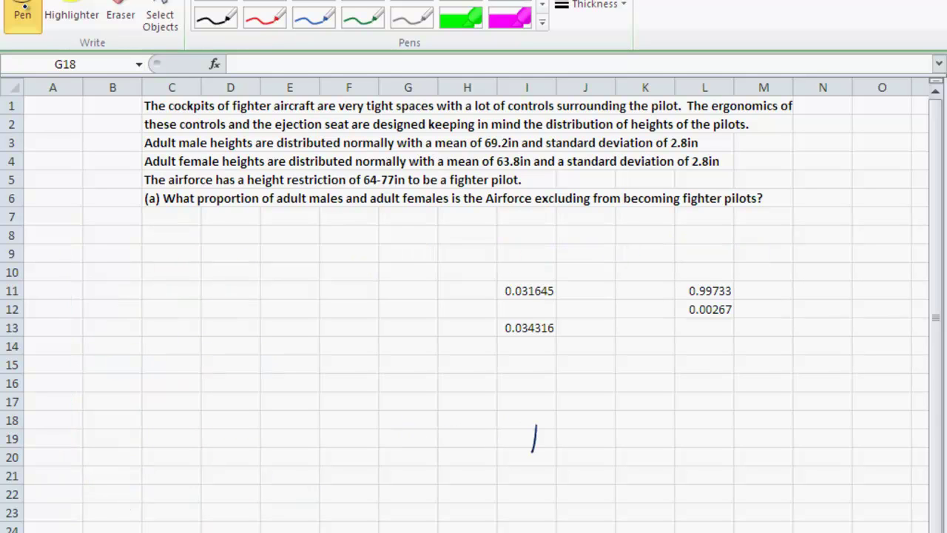
pyautogui.moveTo(564, 427)
pyautogui.mouseDown()
pyautogui.moveTo(570, 442)
pyautogui.moveTo(656, 435)
pyautogui.moveTo(652, 444)
pyautogui.mouseUp()
pyautogui.moveTo(672, 423)
pyautogui.mouseDown()
pyautogui.moveTo(672, 443)
pyautogui.moveTo(672, 434)
pyautogui.moveTo(710, 431)
pyautogui.moveTo(763, 441)
pyautogui.mouseUp()
pyautogui.moveTo(777, 407); pyautogui.dragTo(775, 444)
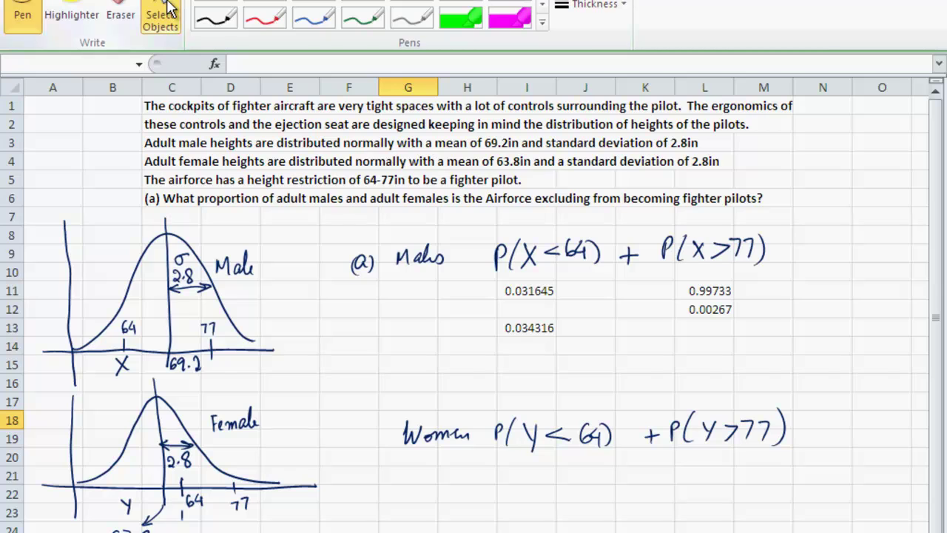
pyautogui.click(167, 9)
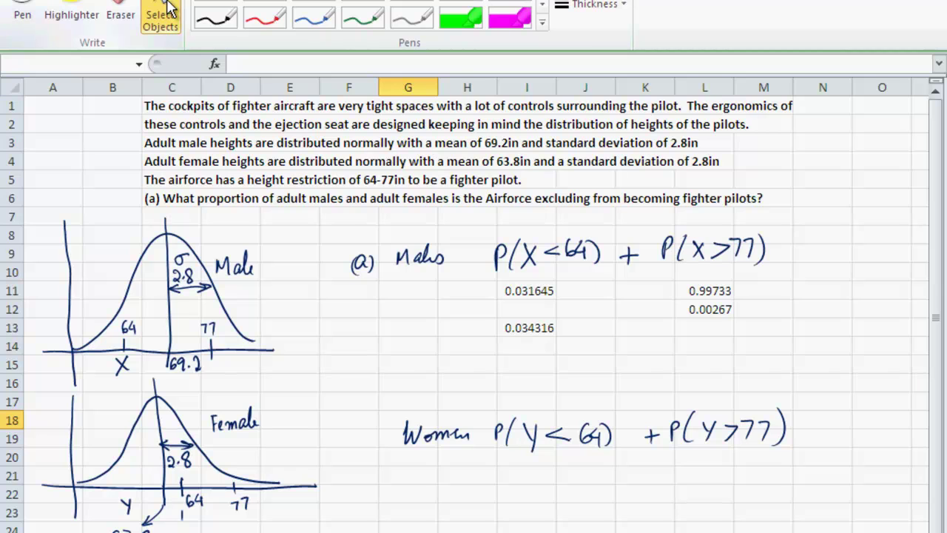
# Type the female formula =normdist(64,63.8,2.8,1) into I21.
pyautogui.click(513, 479)
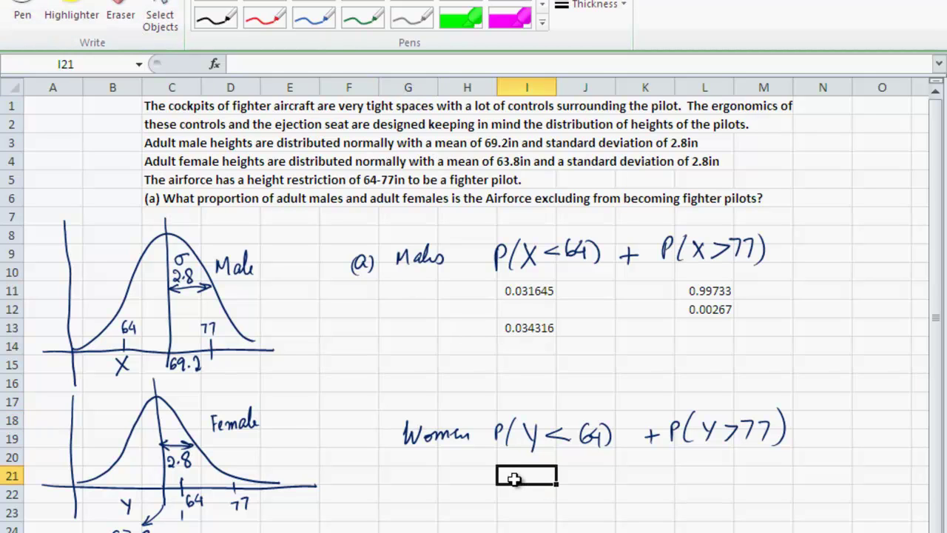
pyautogui.write('=no')
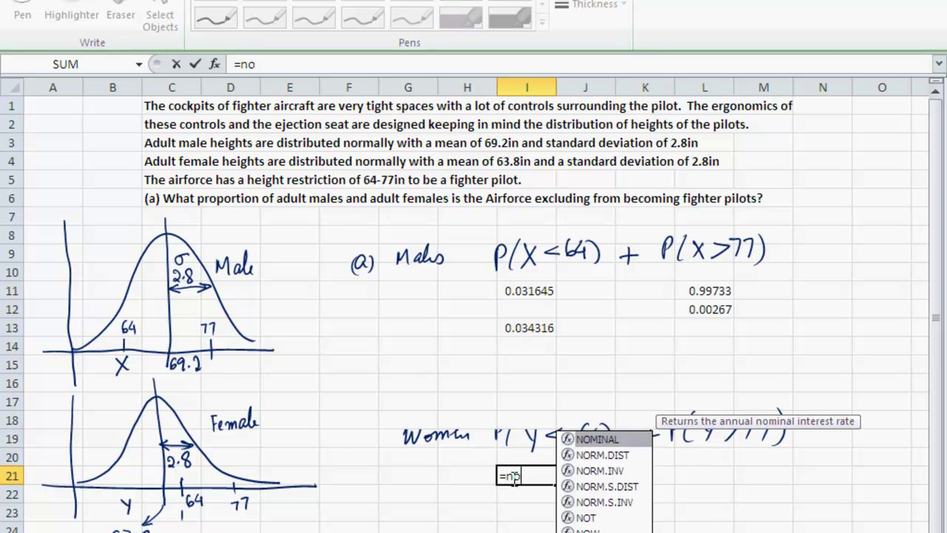
pyautogui.write('rmdist(')
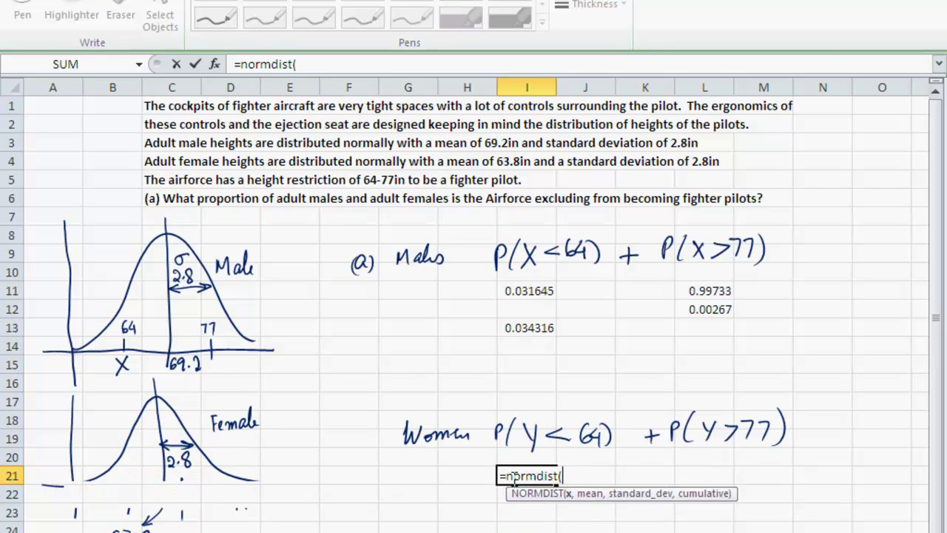
pyautogui.write('64,')
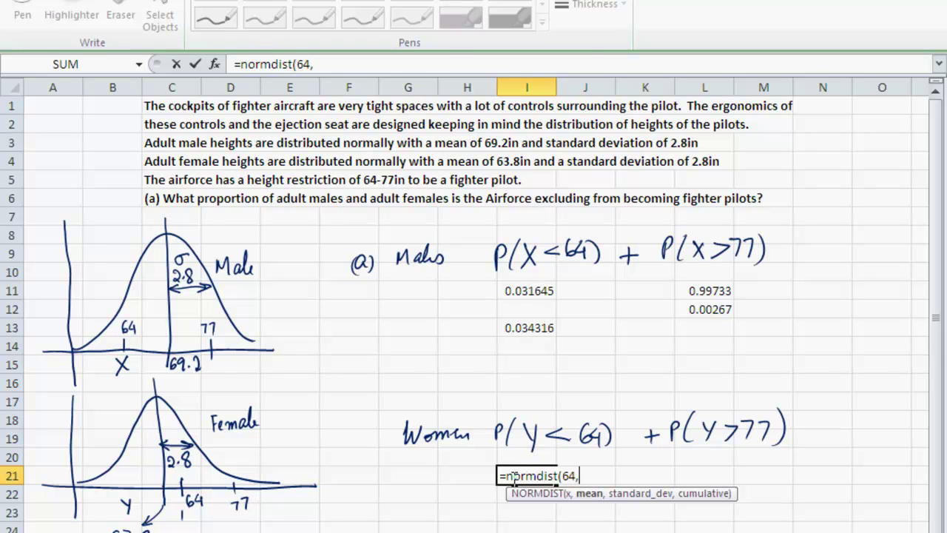
pyautogui.write('63.8,2.8,1')
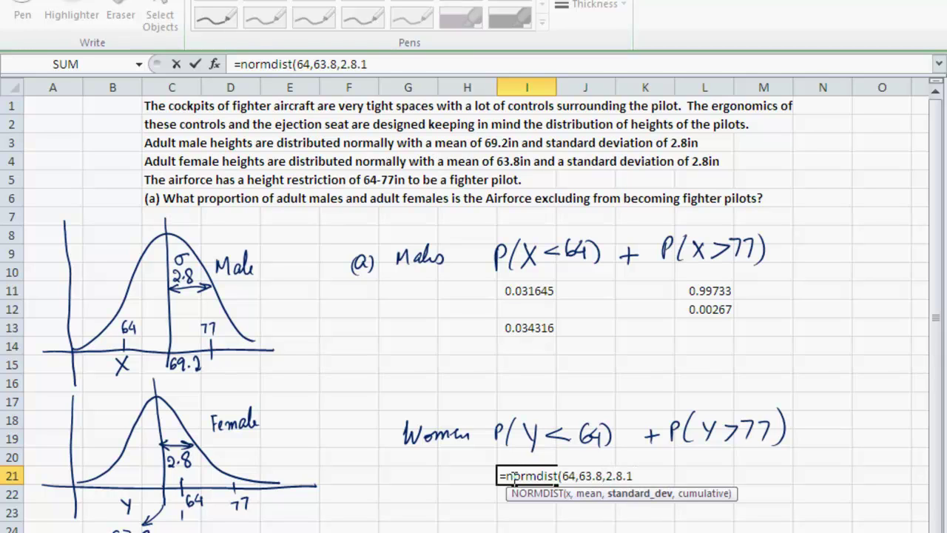
pyautogui.write(')')
pyautogui.press('Return')
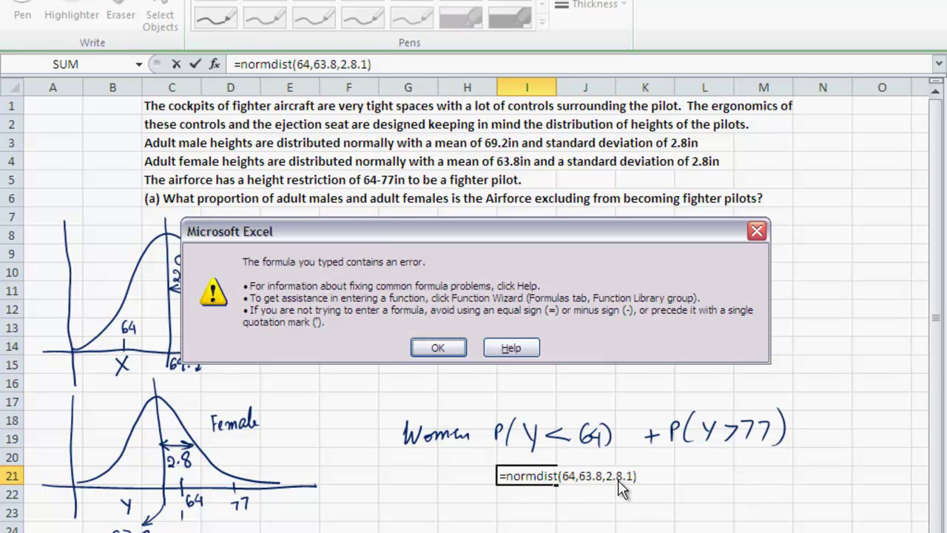
# Dismiss the formula error and fix 2.8.1 to 2.8,1 so I21 shows 0.528472.
pyautogui.click(435, 348)
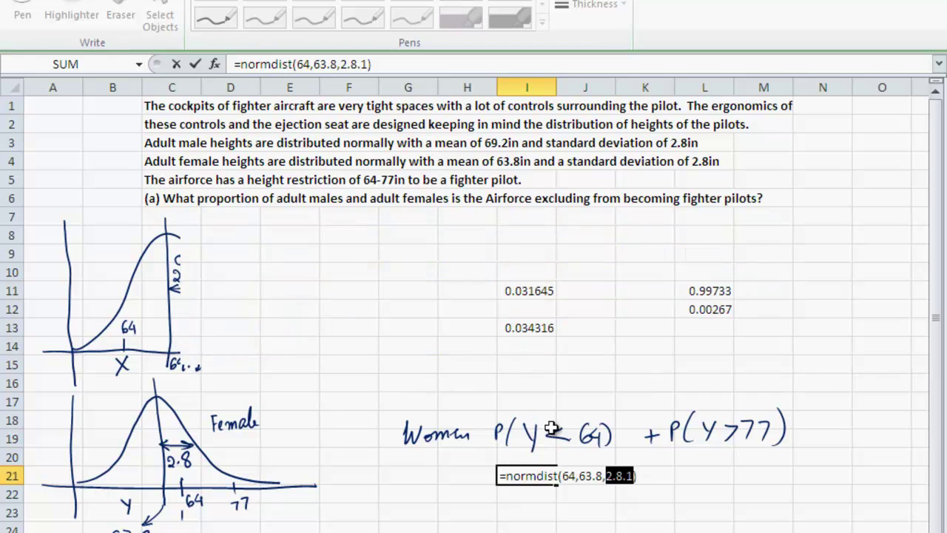
pyautogui.click(615, 478)
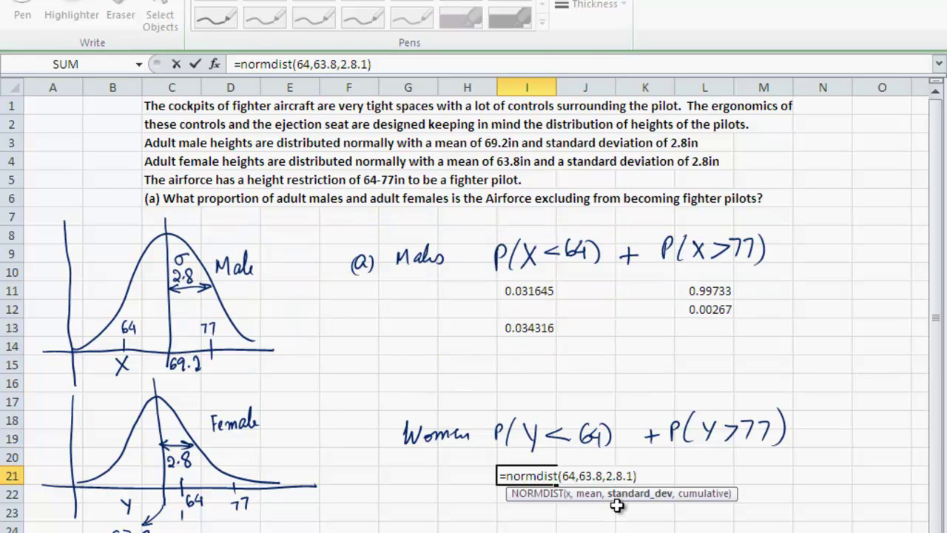
pyautogui.click(626, 475)
pyautogui.press('BackSpace')
pyautogui.write(',')
pyautogui.press('Return')
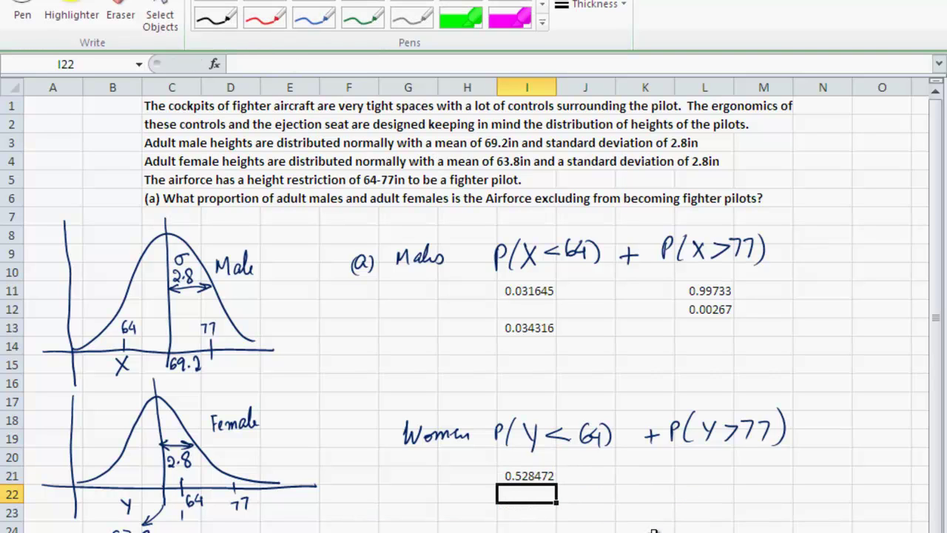